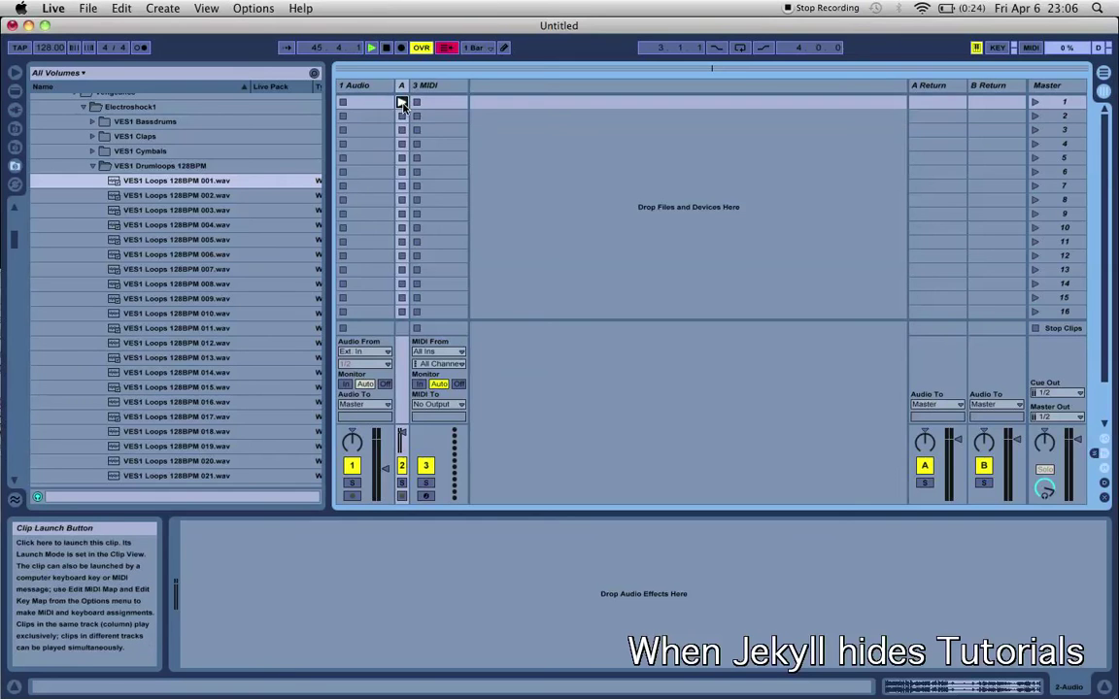
pyautogui.click(402, 103)
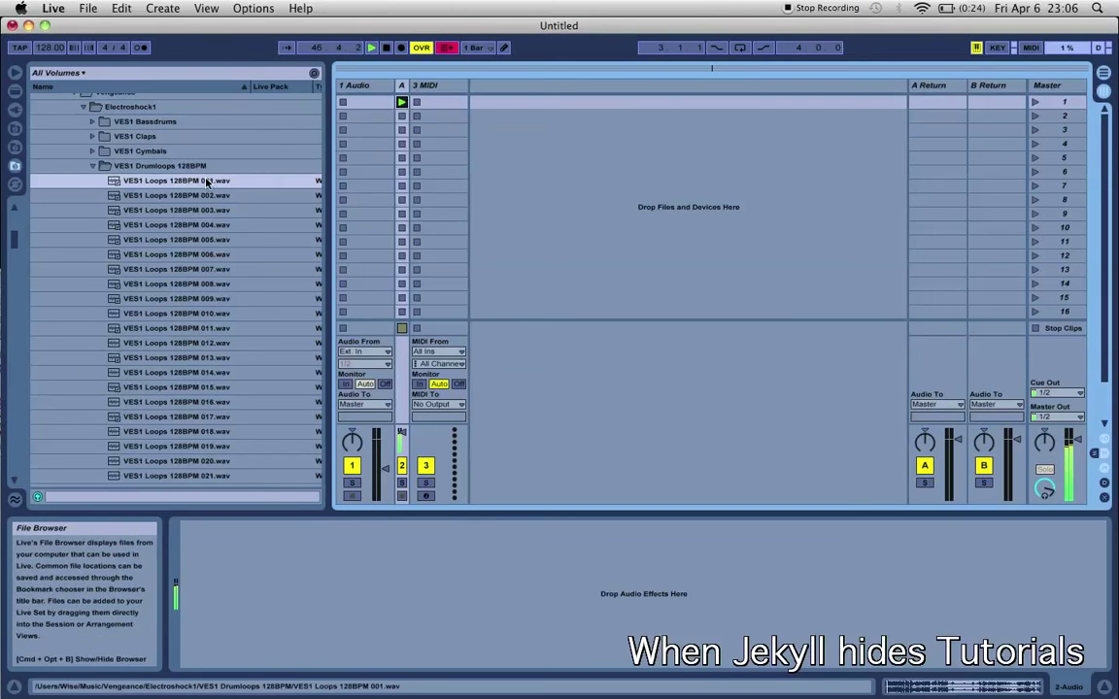
# - Drag the VES1 Loops 128BPM 001.wav drum loop into scene 2 of the 1 Audio track
pyautogui.click(146, 180)
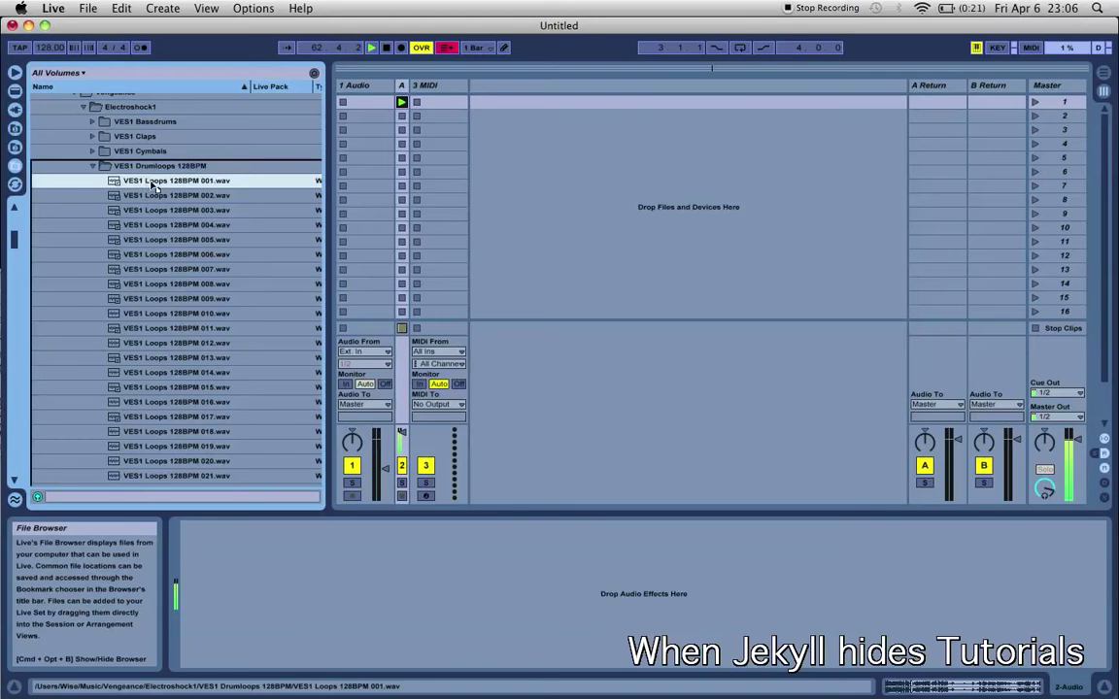
pyautogui.moveTo(136, 184)
pyautogui.mouseDown()
pyautogui.moveTo(361, 106)
pyautogui.moveTo(362, 116)
pyautogui.mouseUp()
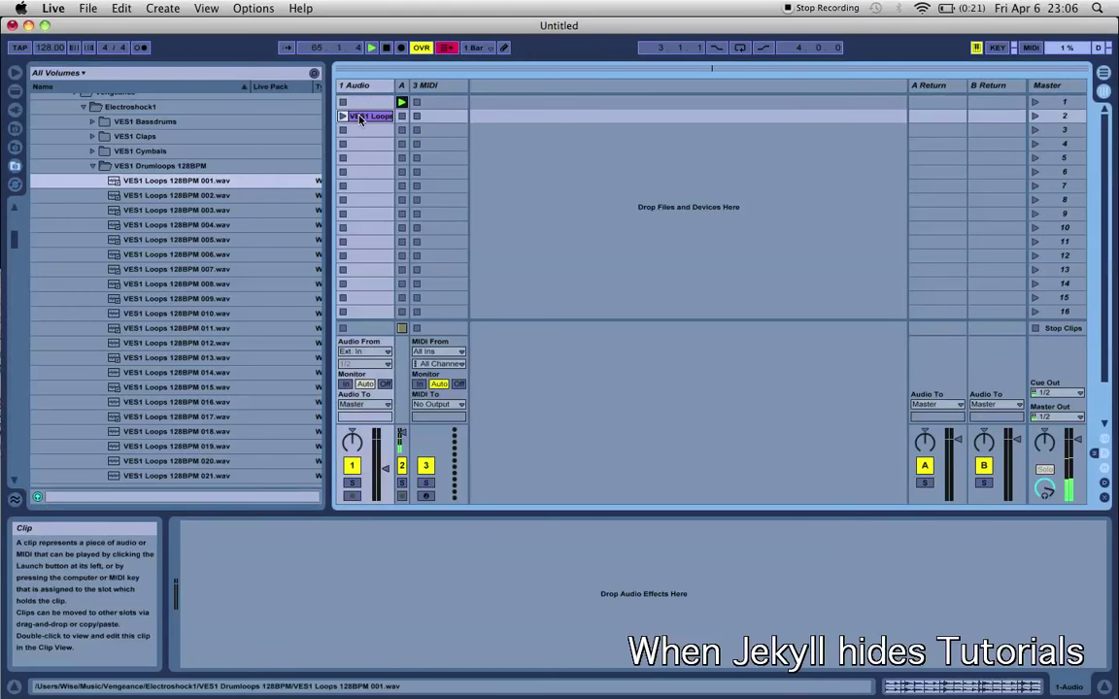
# - Load Beat Repeat from Live's Audio Effects onto track 1 and enable No Trpl
pyautogui.click(15, 111)
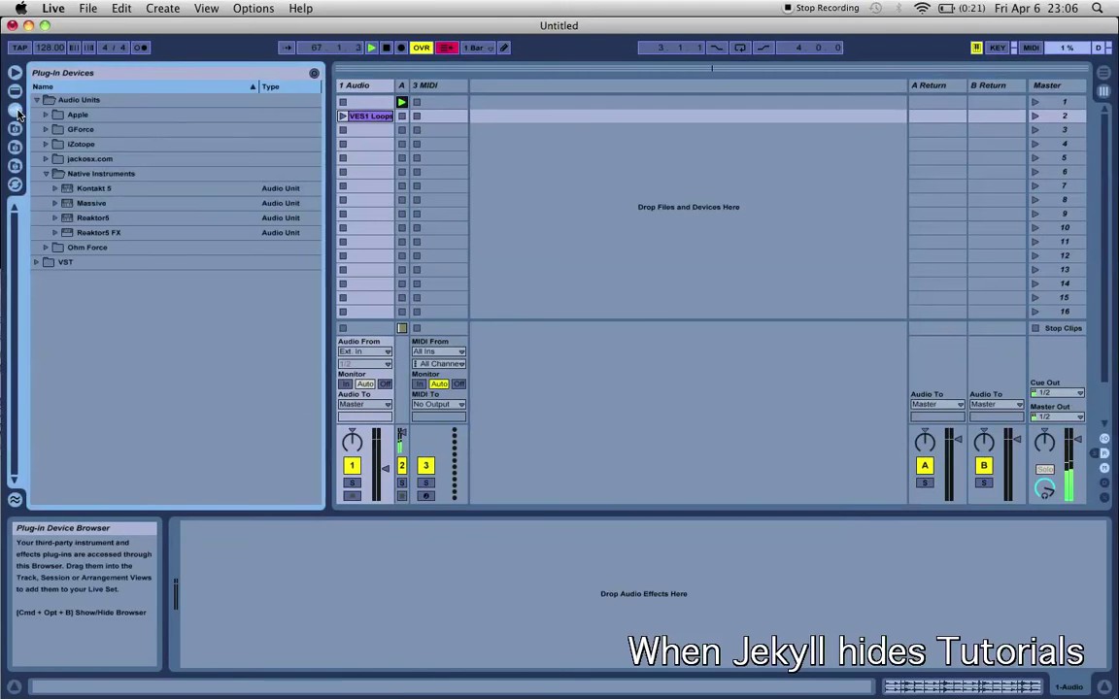
pyautogui.click(14, 90)
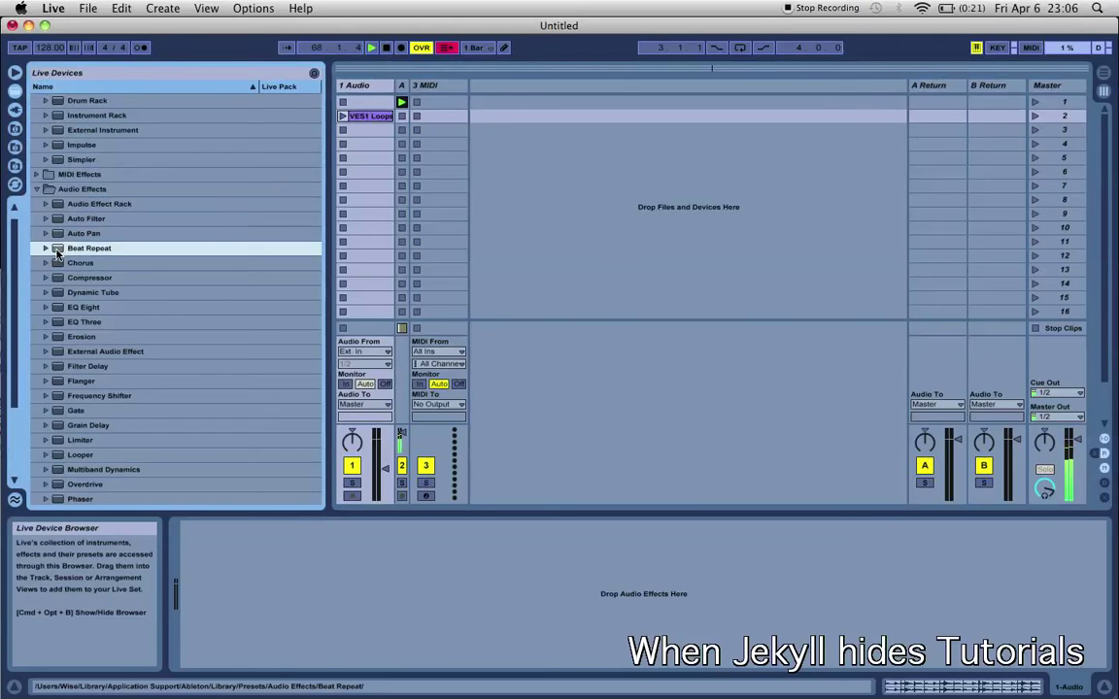
pyautogui.moveTo(56, 249); pyautogui.dragTo(355, 87)
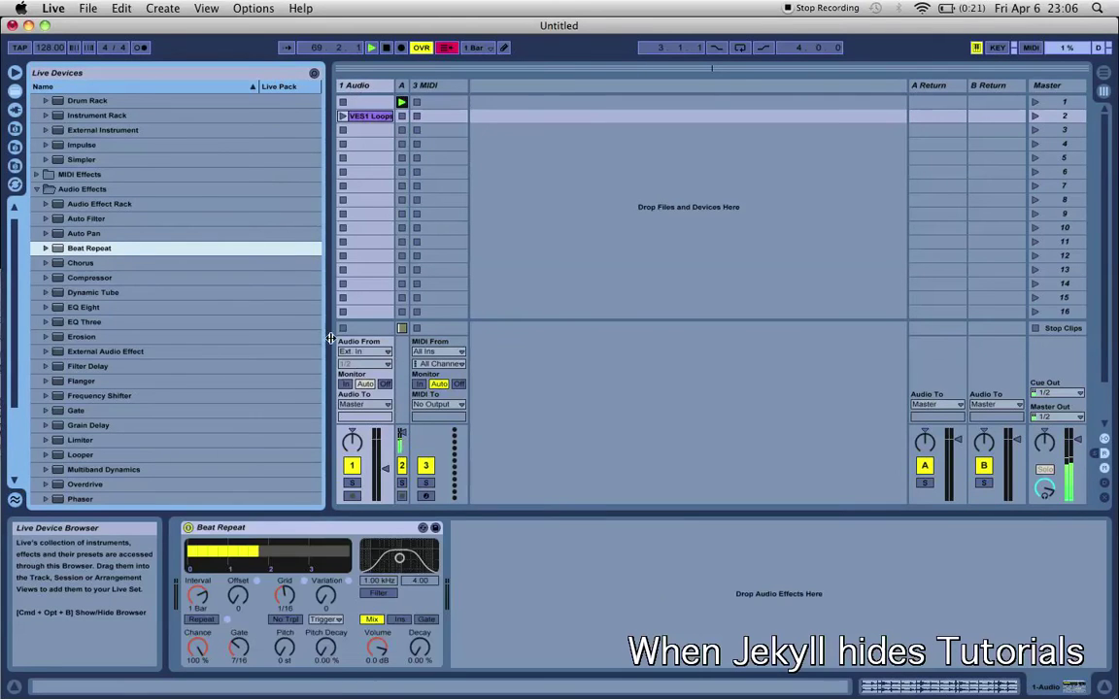
pyautogui.click(321, 527)
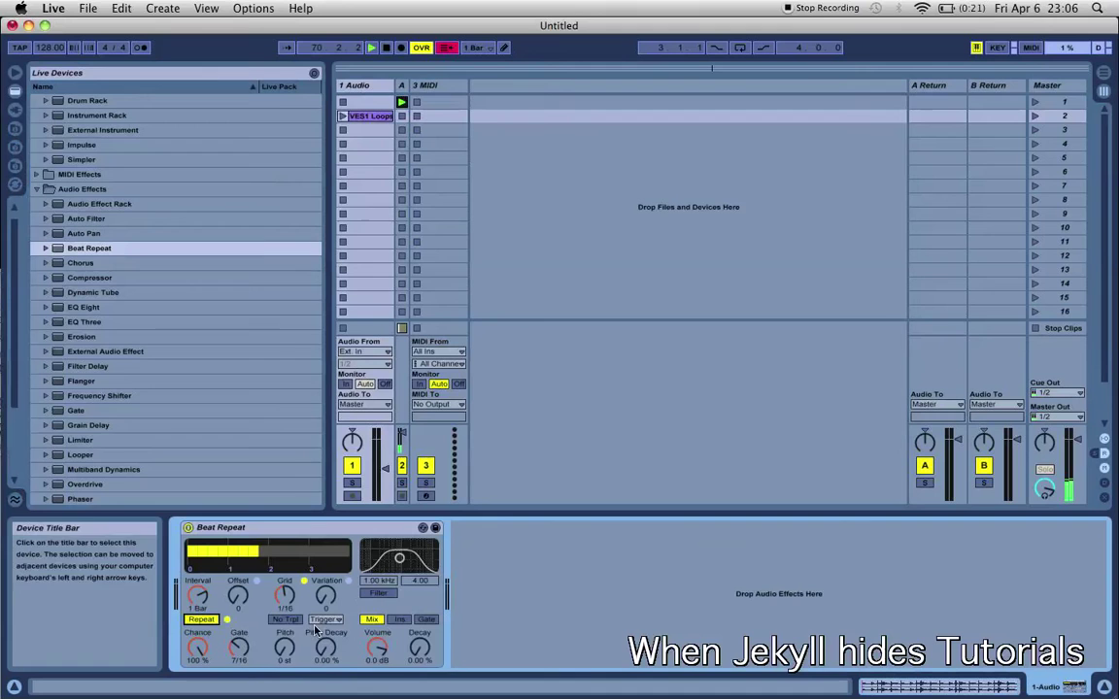
pyautogui.click(284, 619)
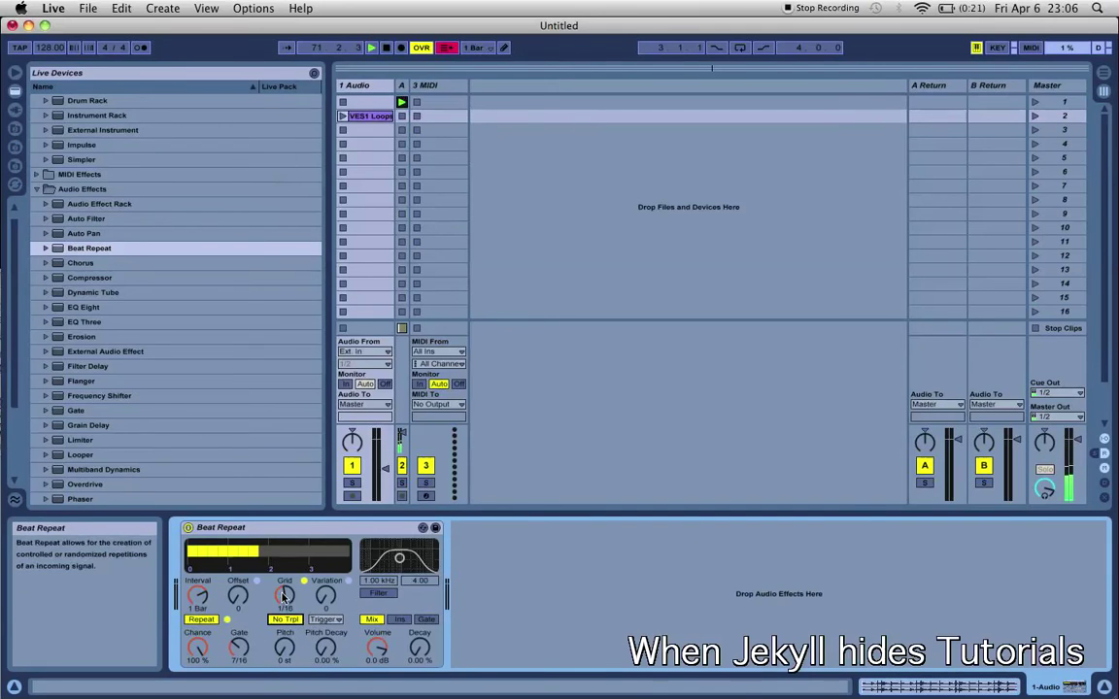
# - Group Beat Repeat into an Audio Effect Rack and create a second, empty chain
pyautogui.rightClick(276, 533)
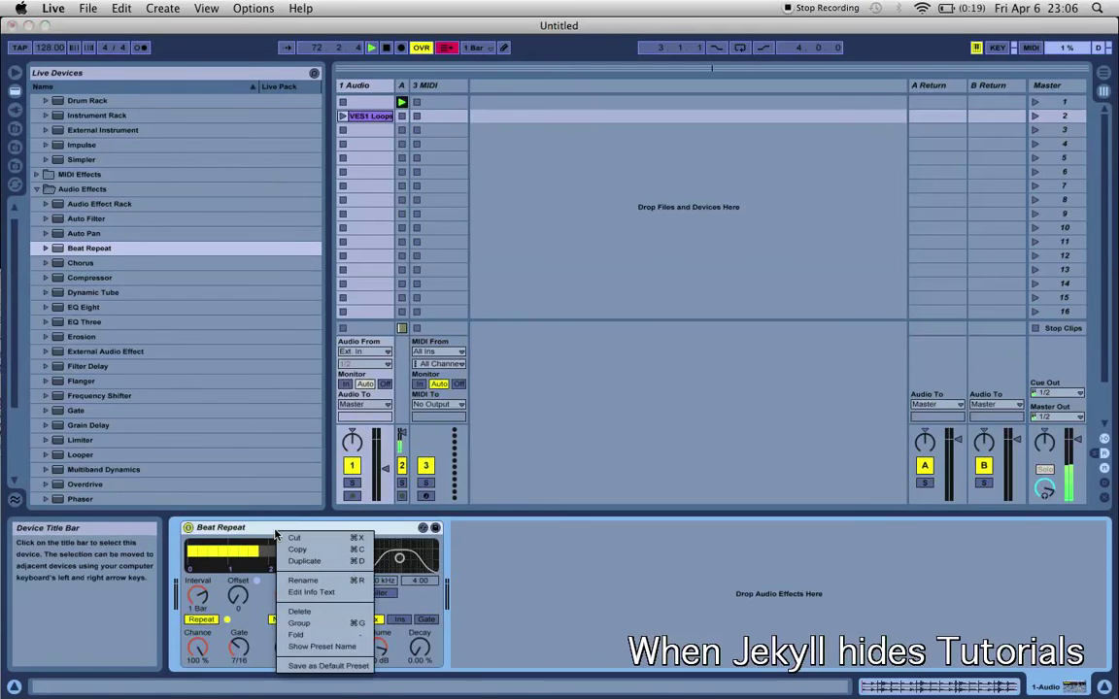
pyautogui.click(299, 623)
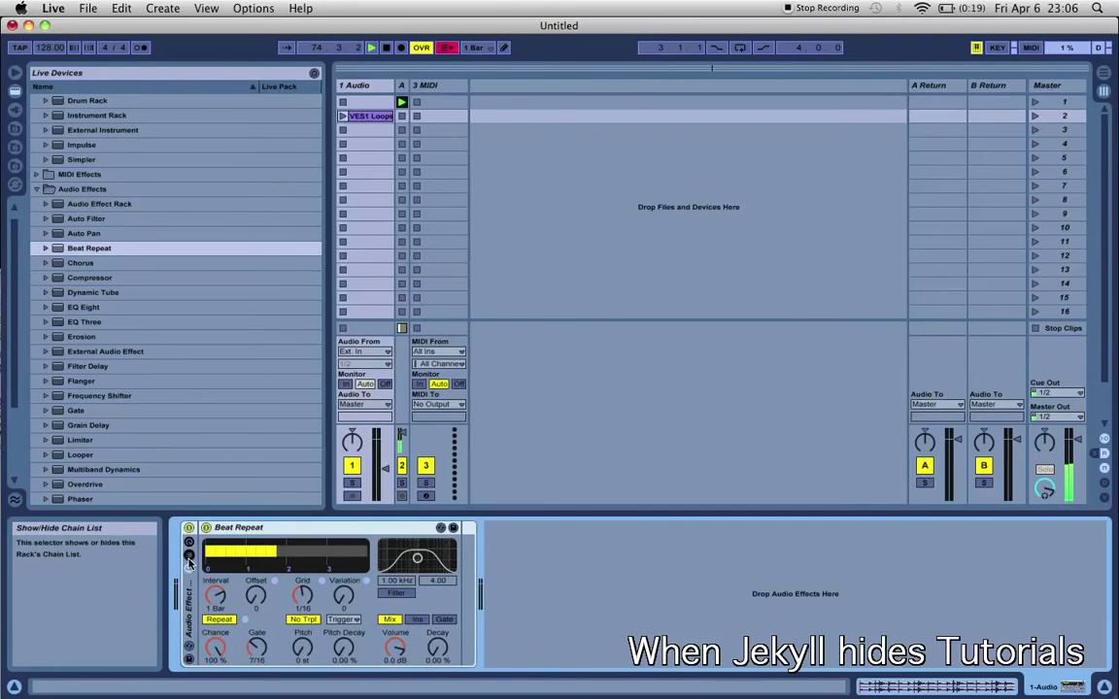
pyautogui.click(190, 556)
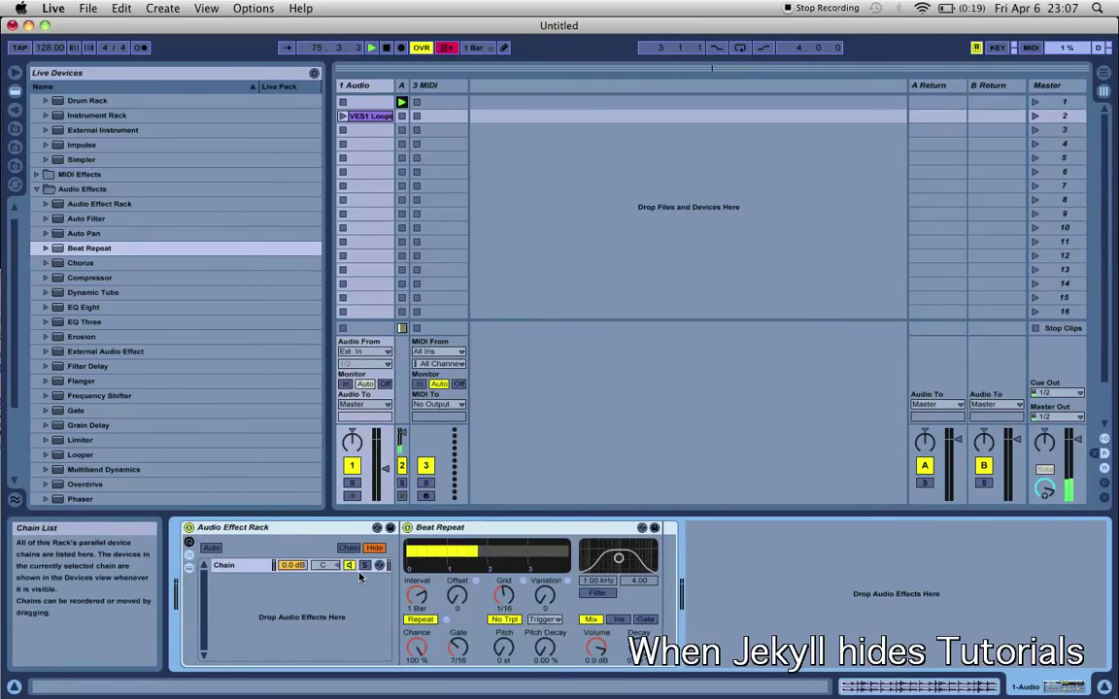
pyautogui.rightClick(291, 587)
pyautogui.click(301, 594)
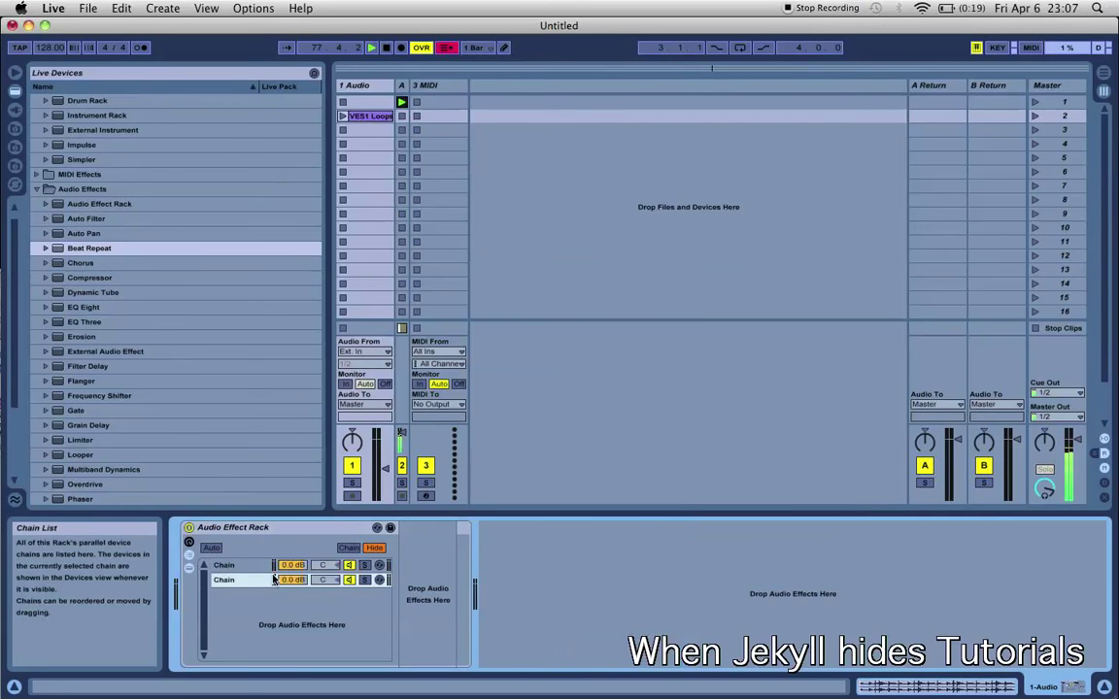
# - Switch between the rack's two chains, checking that Beat Repeat sits in the first
pyautogui.click(228, 565)
pyautogui.click(243, 583)
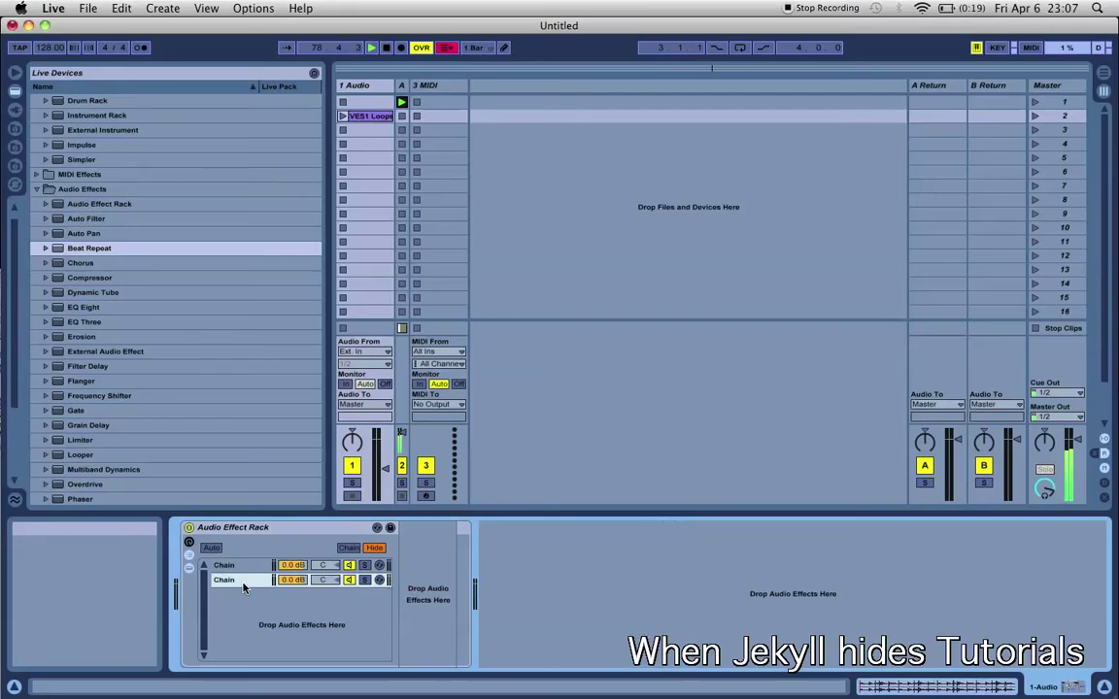
pyautogui.click(244, 566)
pyautogui.click(243, 581)
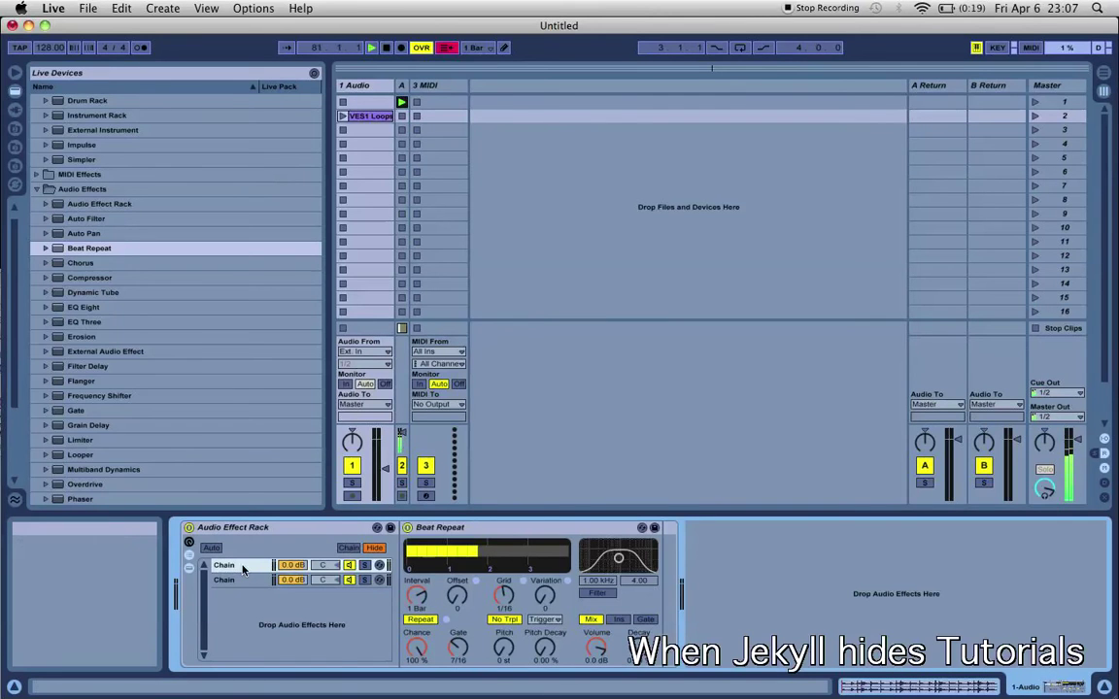
# - Resize the first chain's select zone and rename that chain 'Beat Repeat'
pyautogui.click(349, 549)
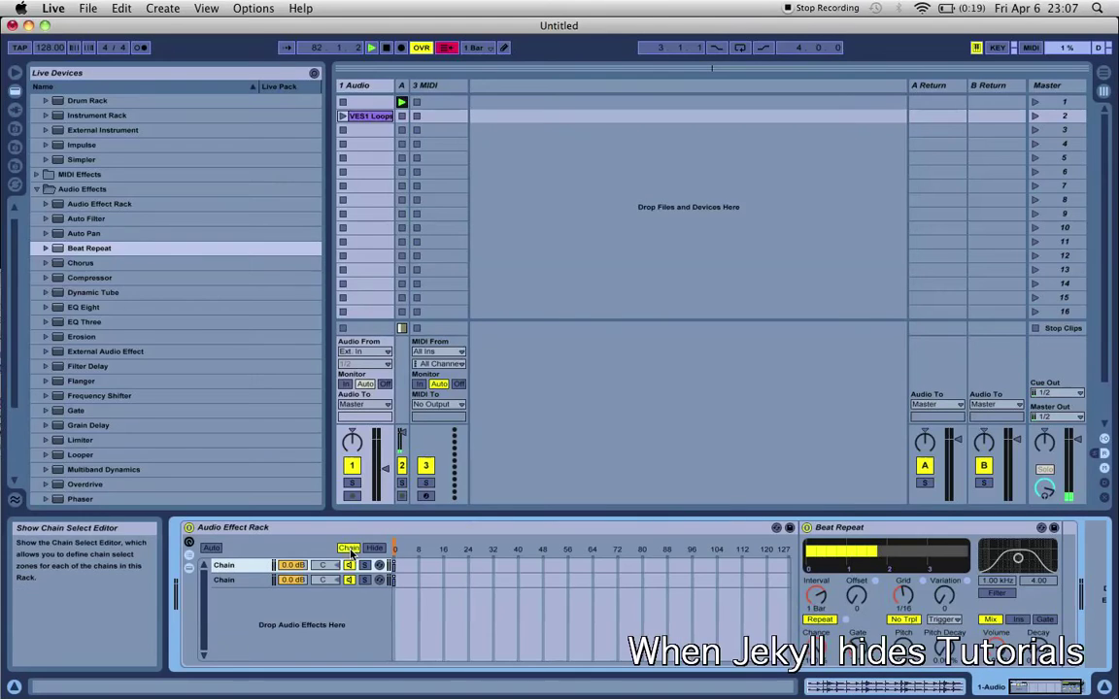
pyautogui.moveTo(394, 566); pyautogui.dragTo(789, 580)
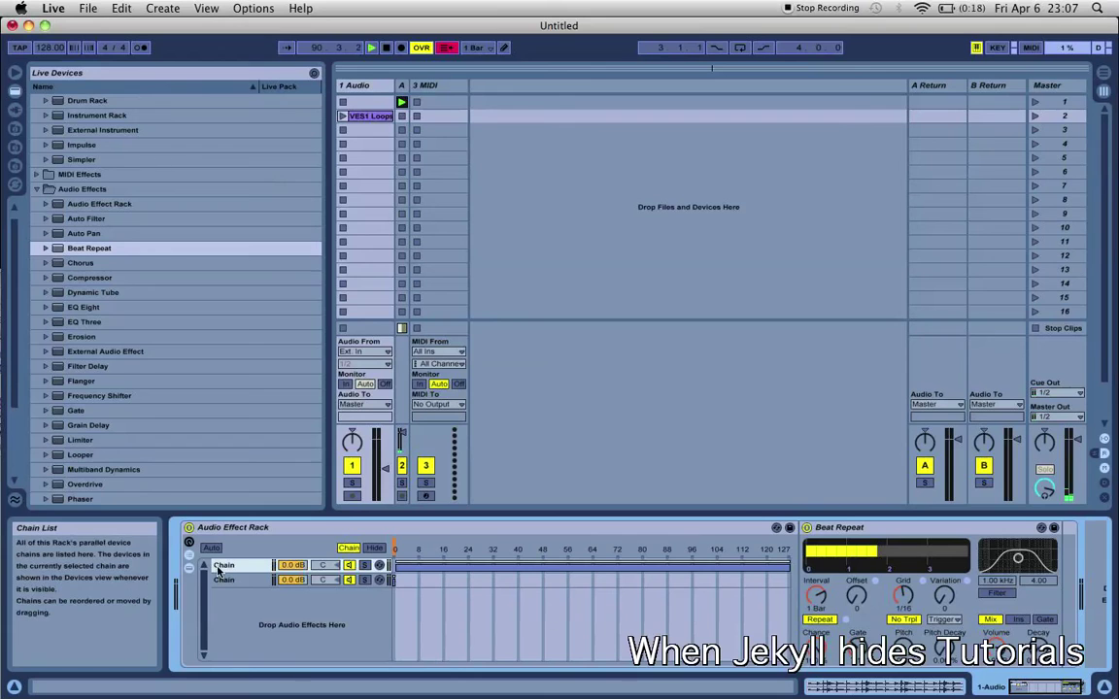
pyautogui.press('super+r')
pyautogui.write('Re')
pyautogui.doubleClick(251, 569)
pyautogui.click(250, 567)
pyautogui.press('BackSpace')
# - Rename the second chain 'Clean' and switch the Beat Repeat chain to insert mode
pyautogui.doubleClick(255, 580)
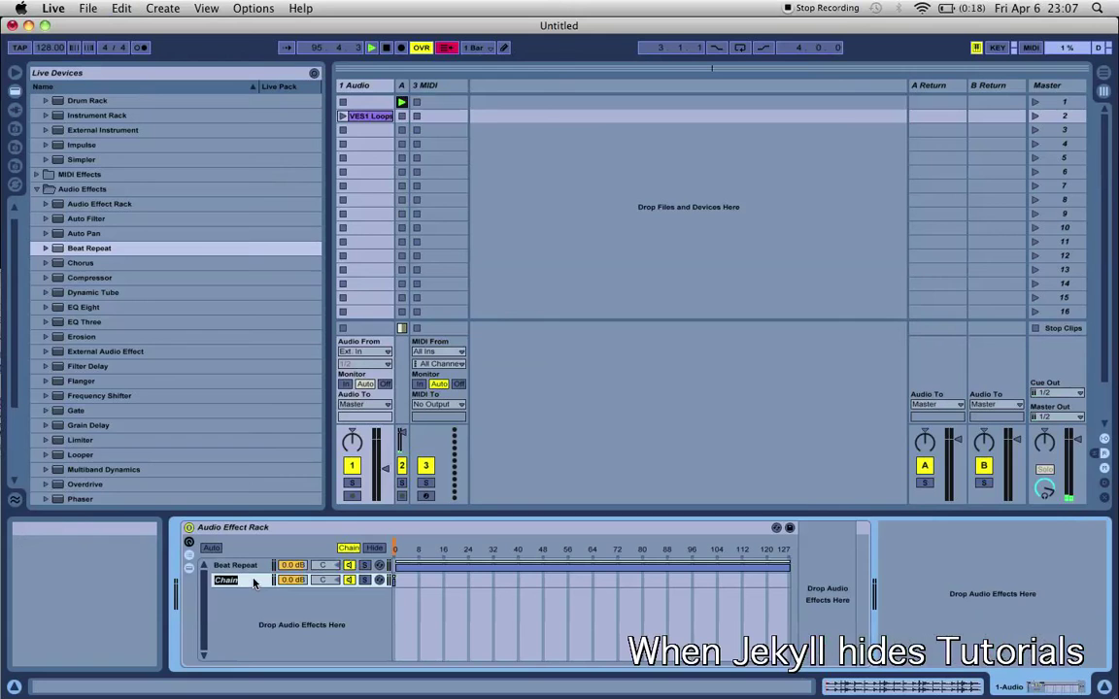
pyautogui.write('C')
pyautogui.press('Return')
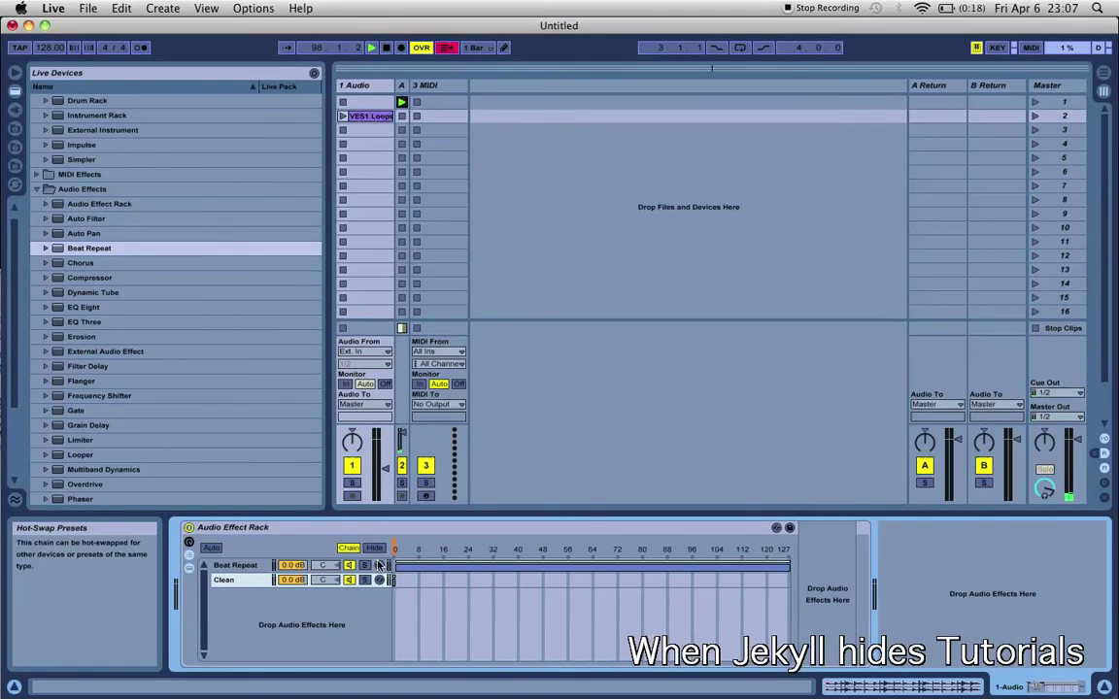
pyautogui.click(238, 565)
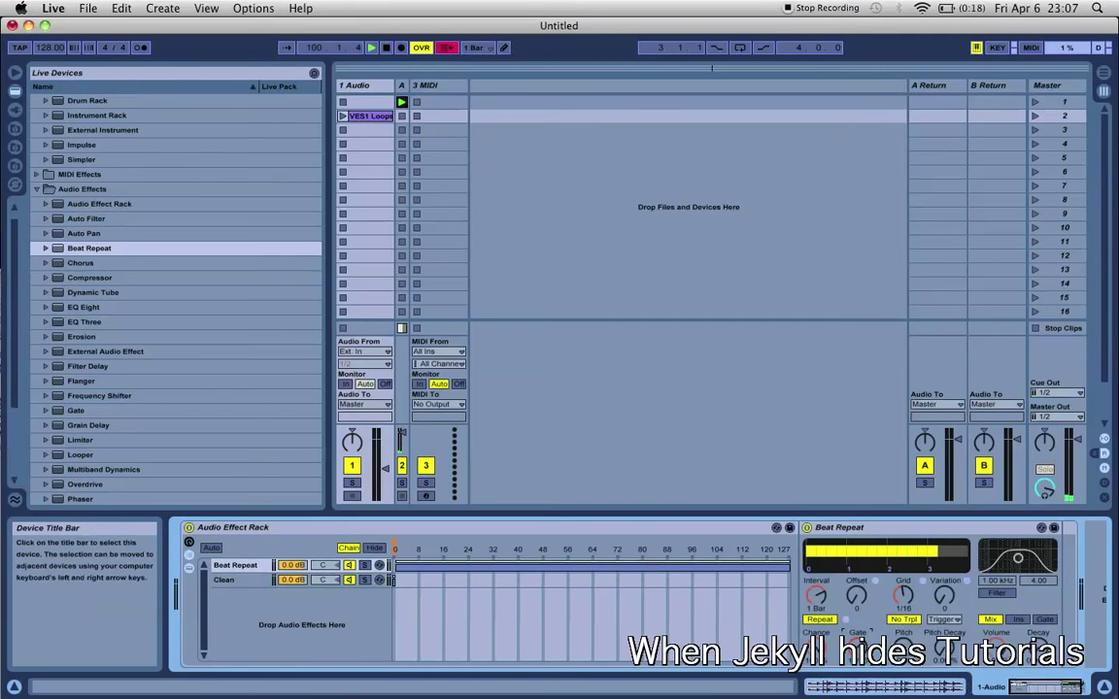
pyautogui.click(1017, 619)
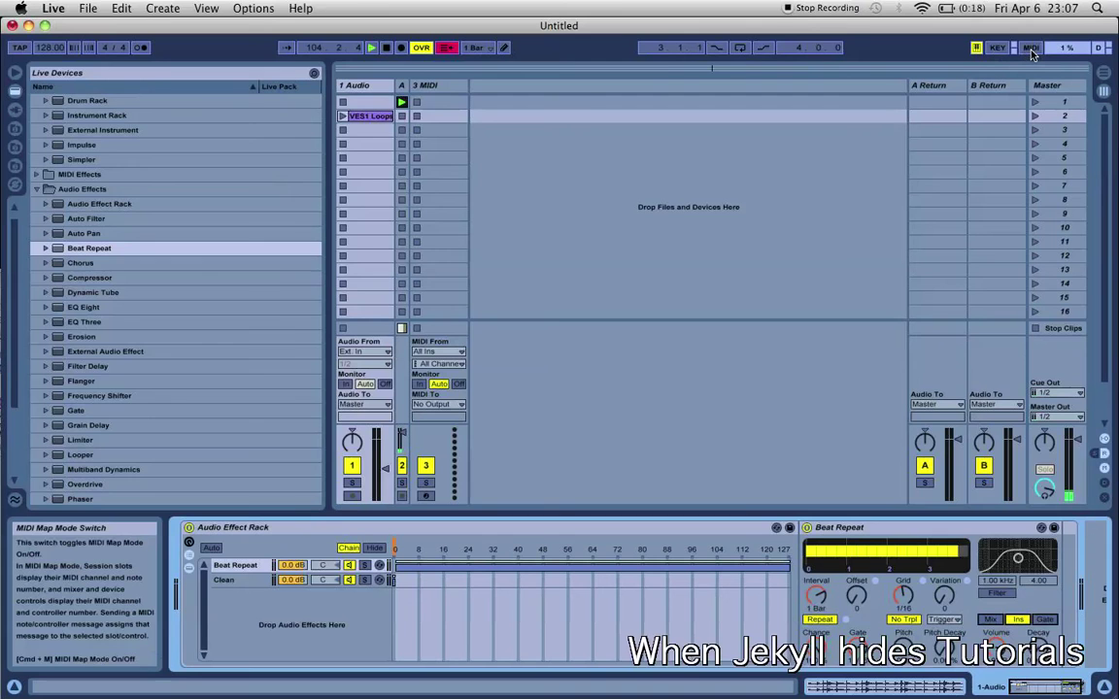
# - Map the rack's chain selector and Beat Repeat's Grid to MIDI CC 3
pyautogui.click(1030, 48)
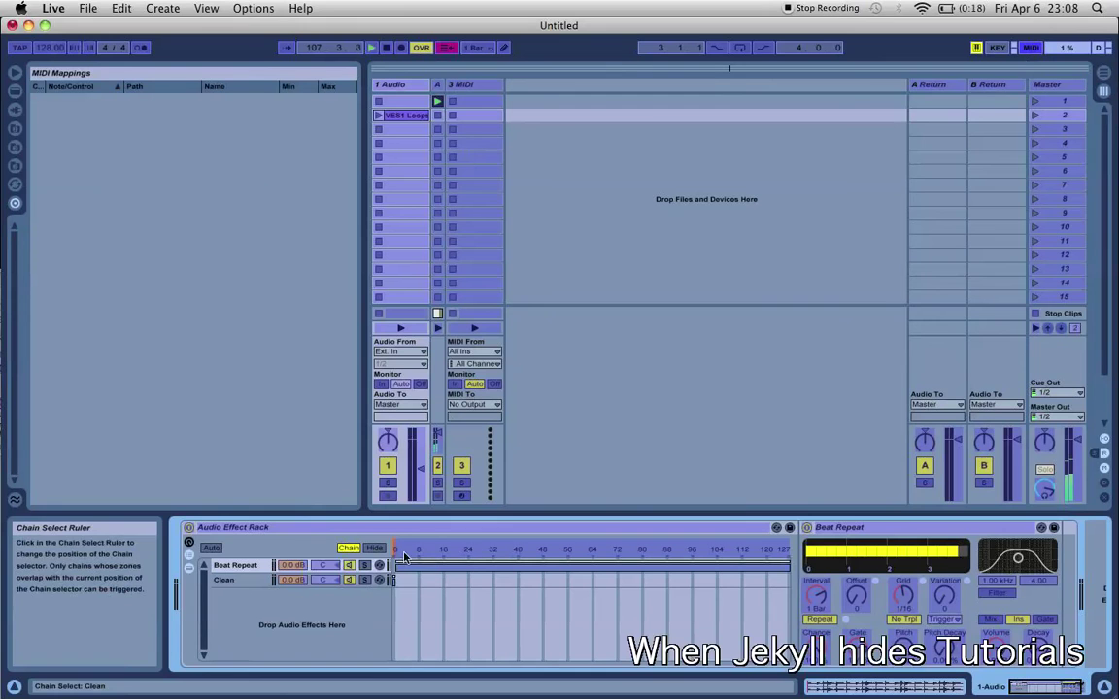
pyautogui.click(527, 553)
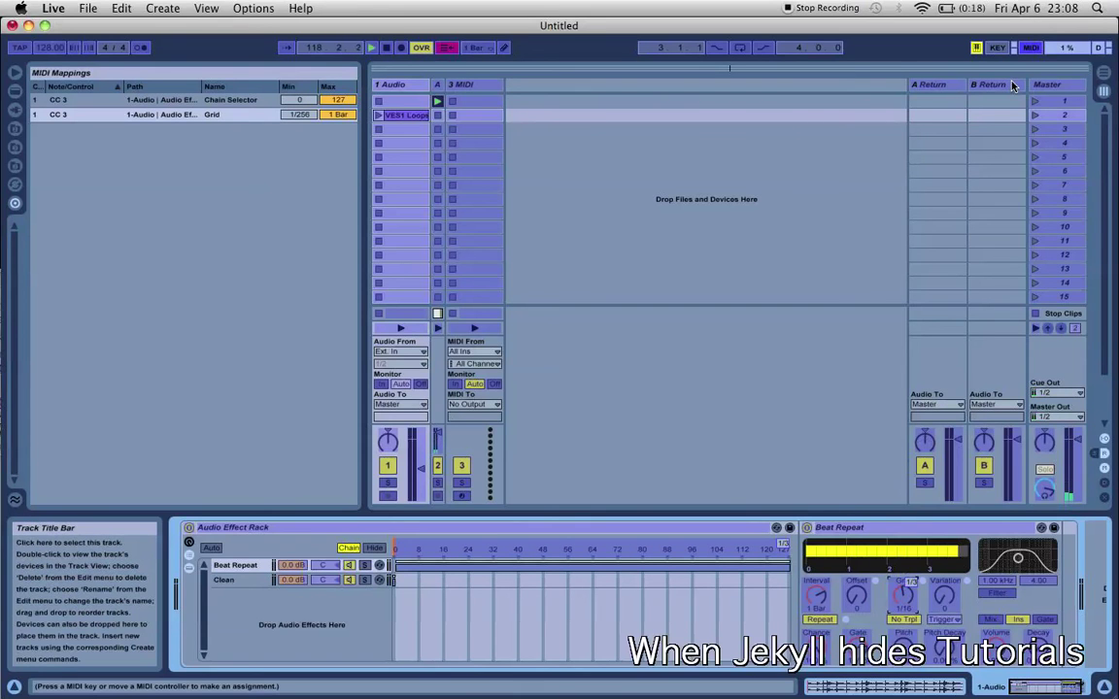
pyautogui.click(1029, 48)
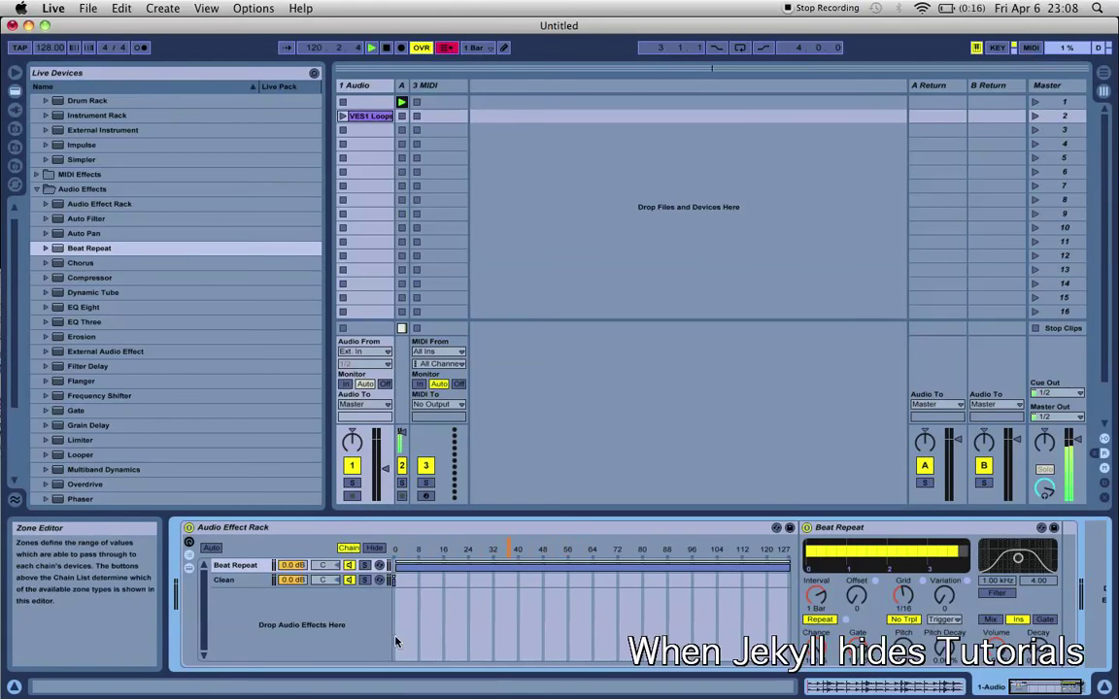
# - Reverse the Grid mapping's range so it runs from 1 Bar down to 1/256
pyautogui.click(1031, 48)
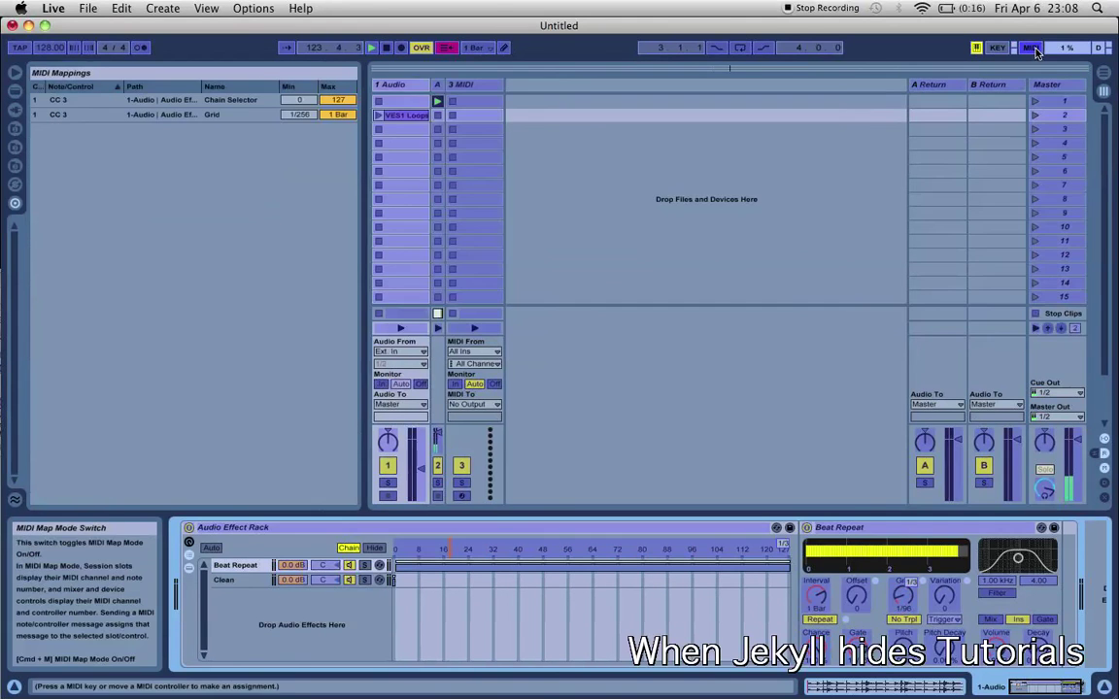
pyautogui.click(301, 115)
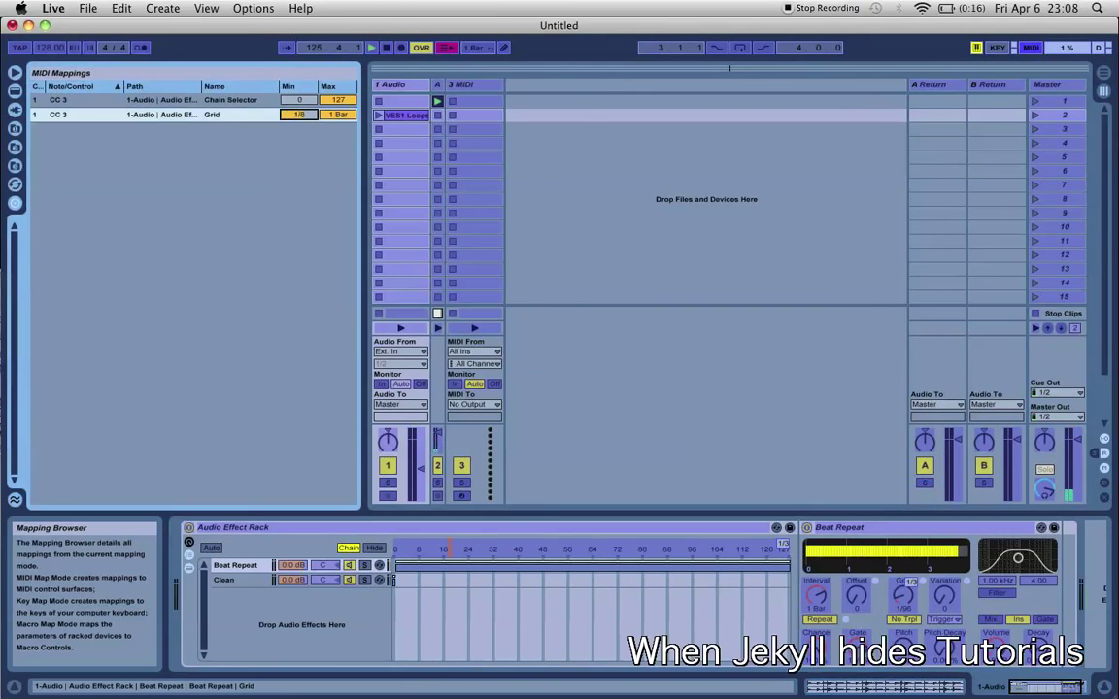
pyautogui.moveTo(299, 116)
pyautogui.mouseDown()
pyautogui.moveTo(291, 94)
pyautogui.moveTo(306, 103)
pyautogui.mouseUp()
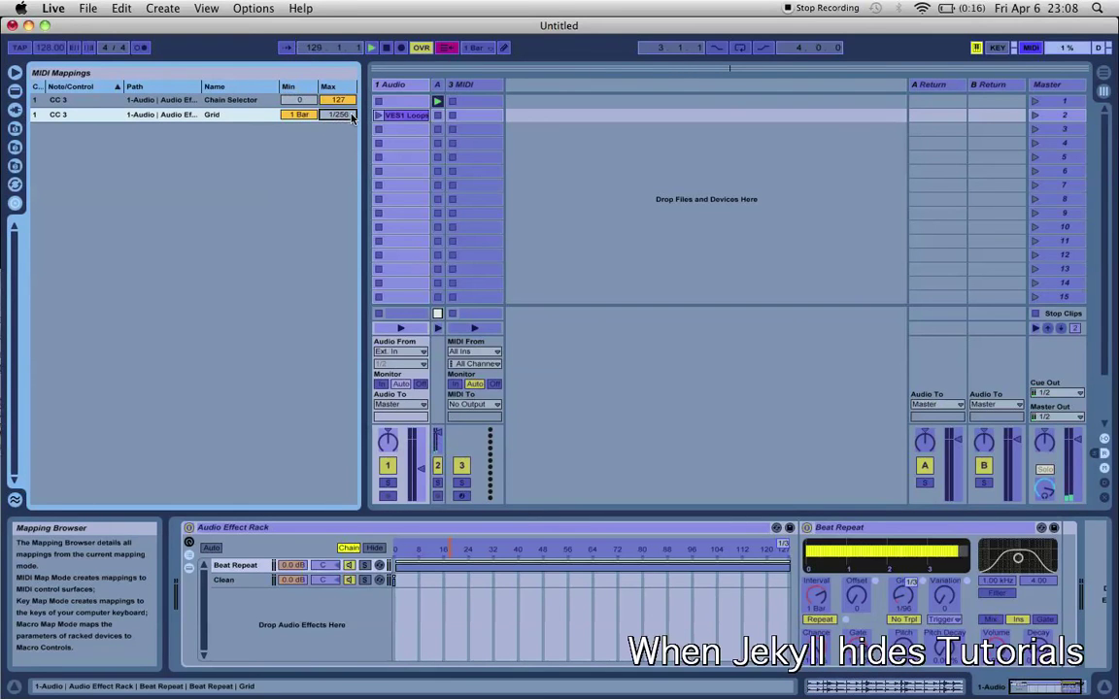
pyautogui.click(1030, 49)
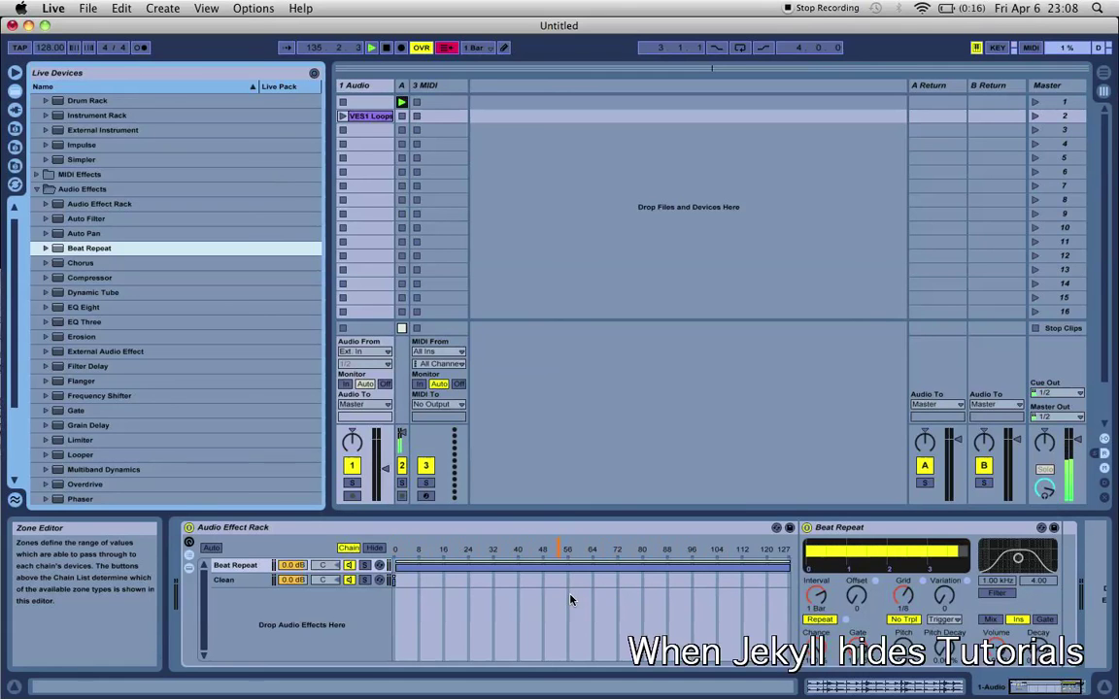
# - Launch the VES1 Loops clip on the 1 Audio track to play it through the rack
pyautogui.click(343, 117)
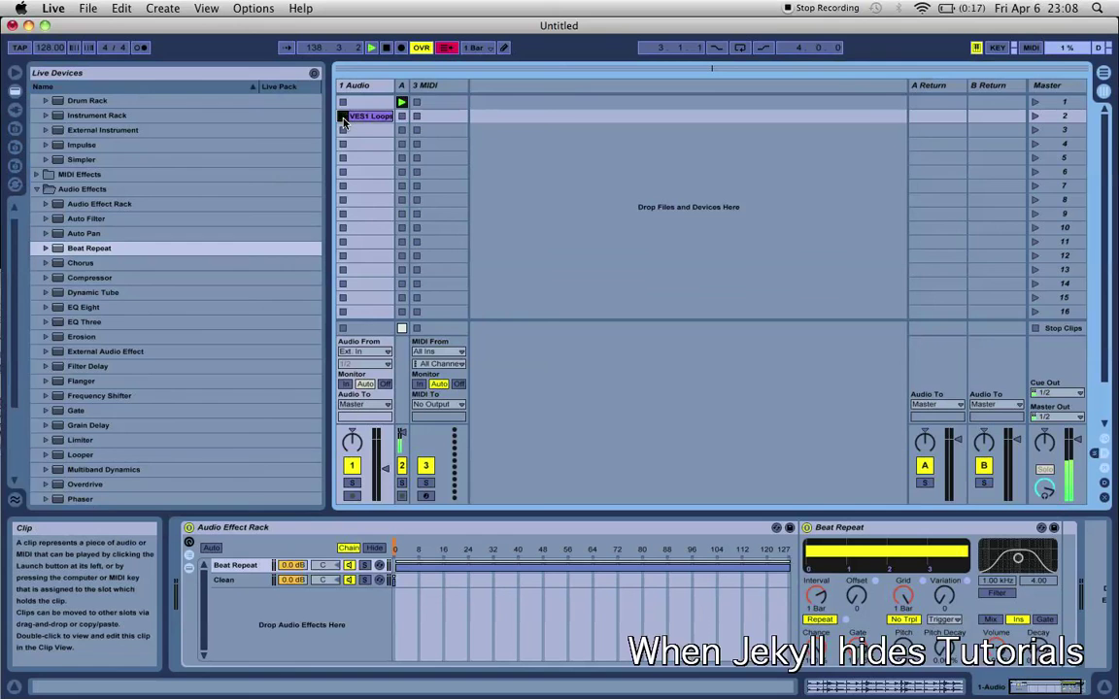